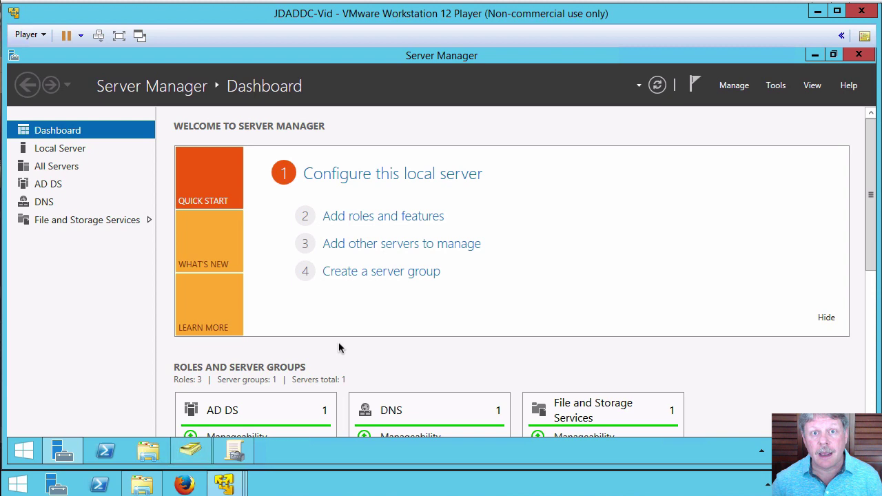
Create a new GPO named WSUS linked to the Systems OU.
left_click(241, 451)
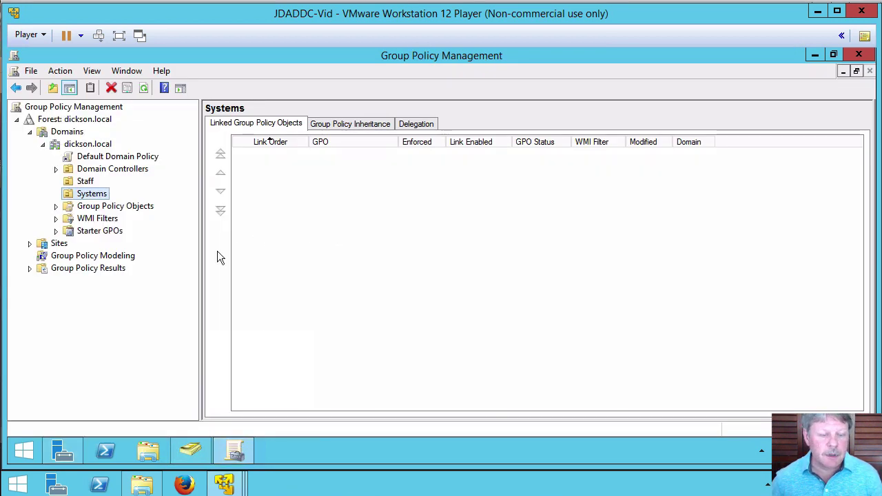
right_click(95, 196)
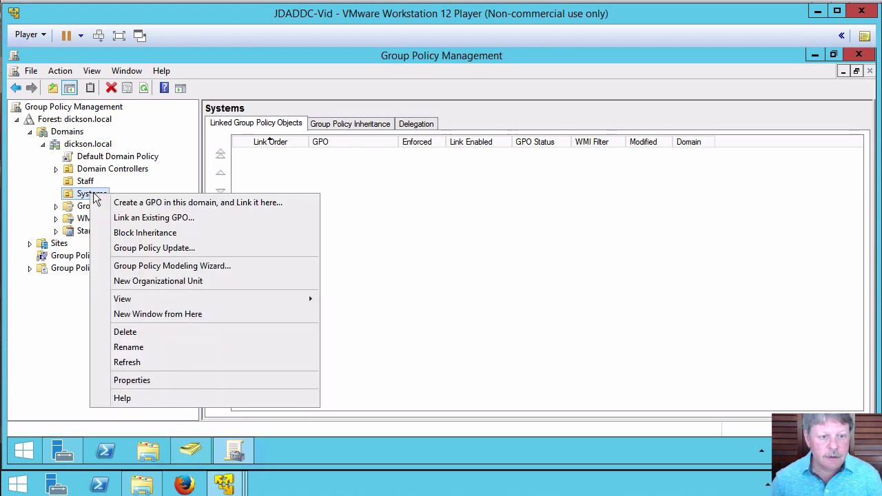
left_click(158, 204)
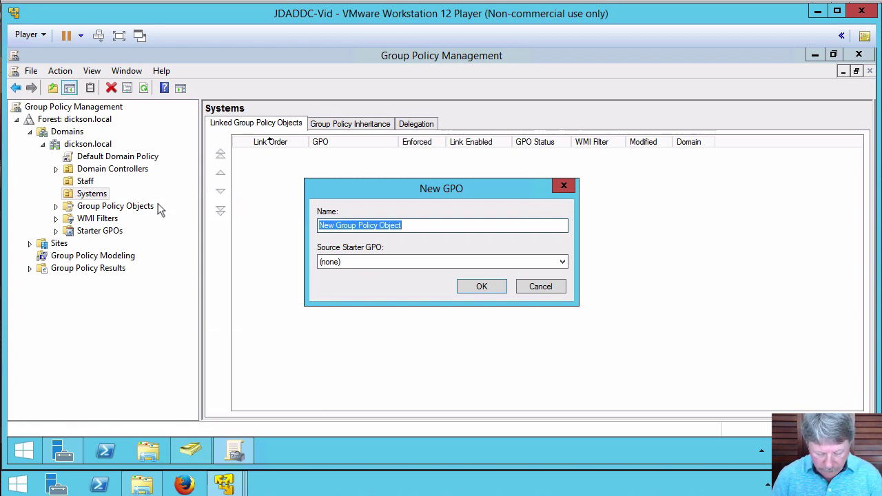
type("WSUS")
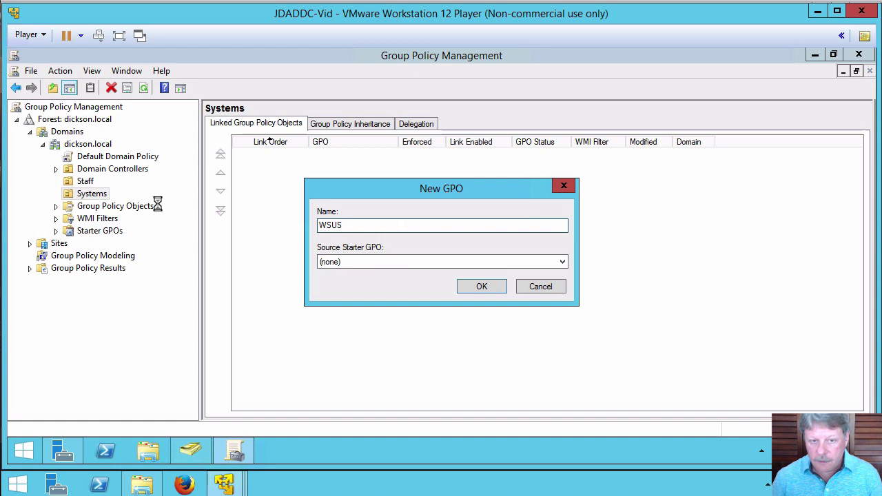
key("Return")
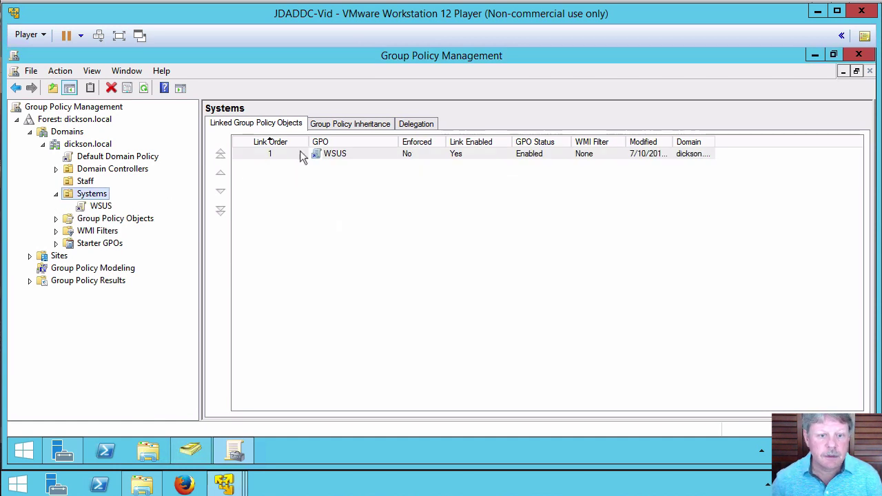
right_click(93, 207)
Edit the WSUS GPO and browse to Administrative Templates > Windows Components > Windows Update.
left_click(123, 215)
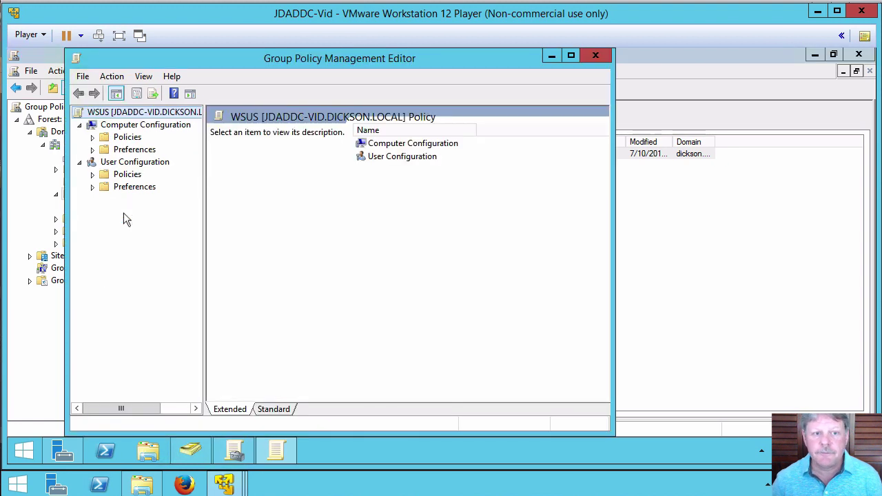
left_click(93, 138)
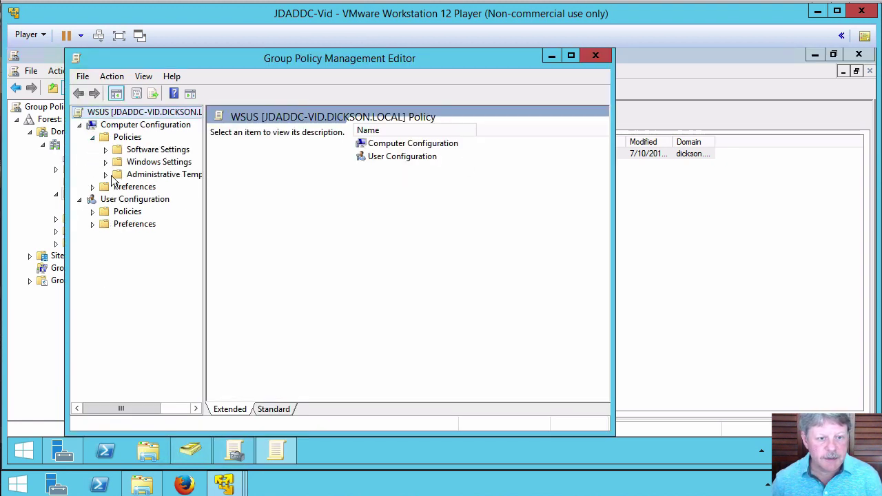
left_click(106, 174)
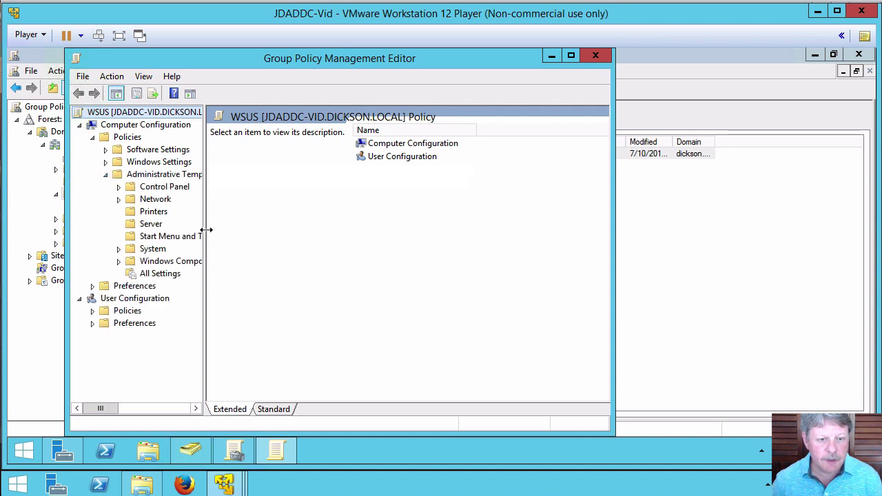
left_click_drag(222, 230, 262, 229)
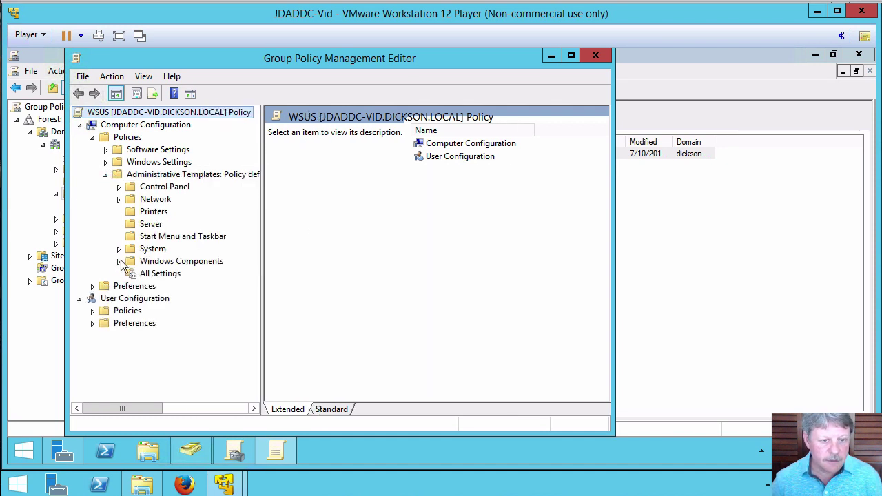
left_click(119, 261)
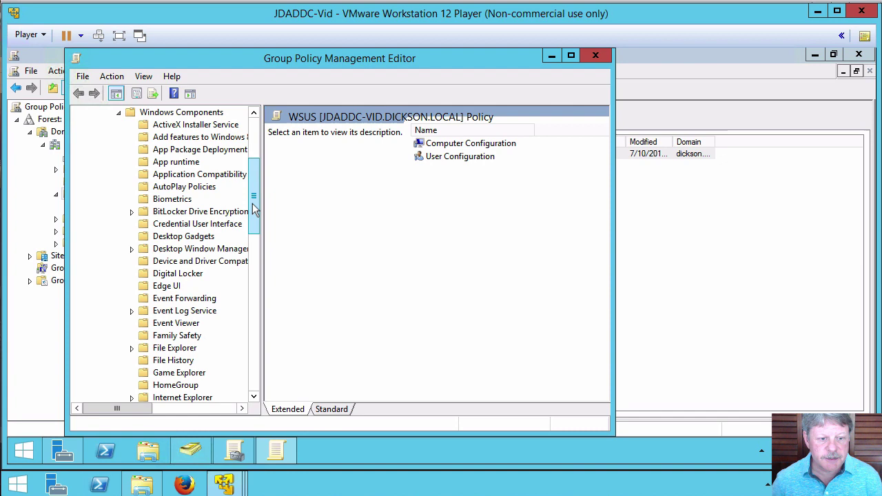
left_click_drag(254, 202, 262, 358)
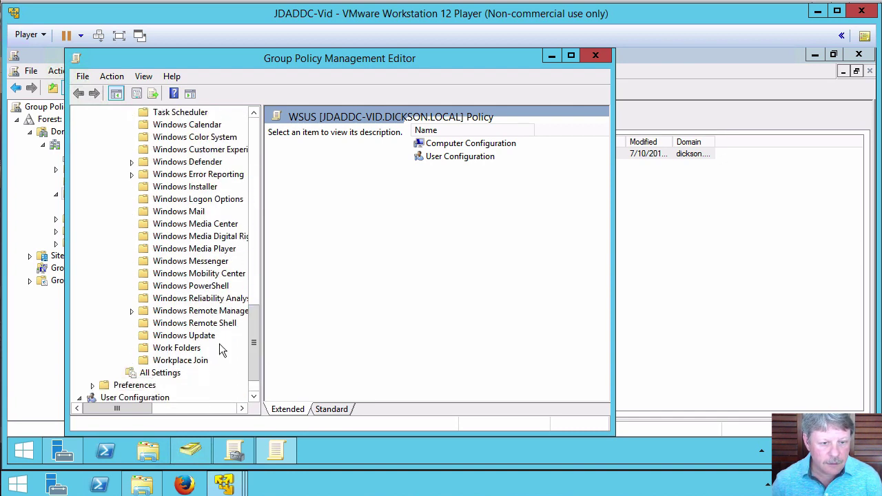
left_click(191, 337)
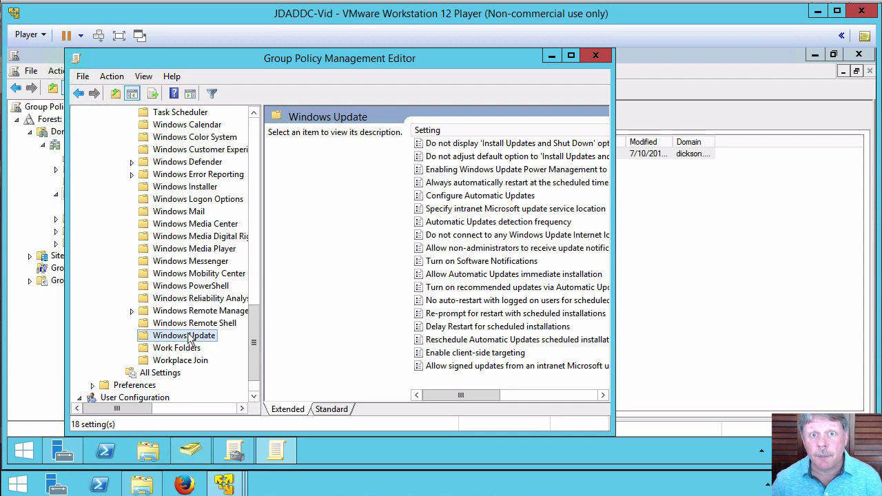
In the Standard view, open 'Specify intranet Microsoft update service location' for editing.
left_click(331, 410)
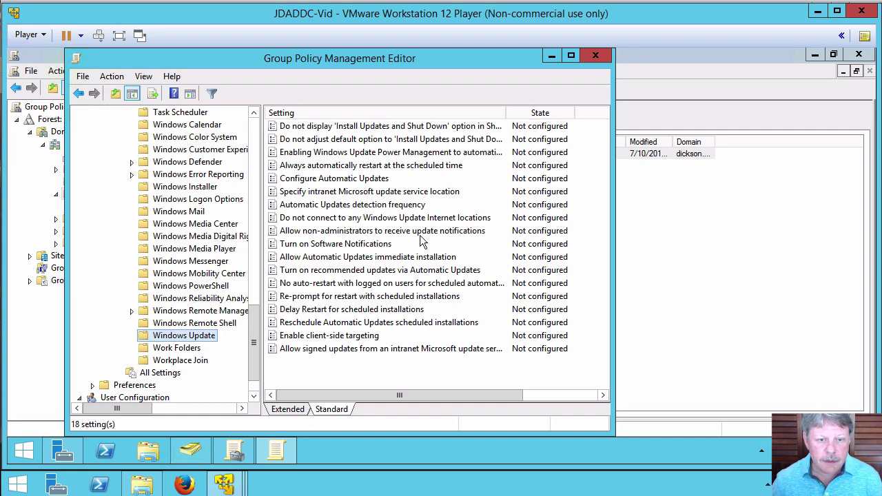
left_click(374, 195)
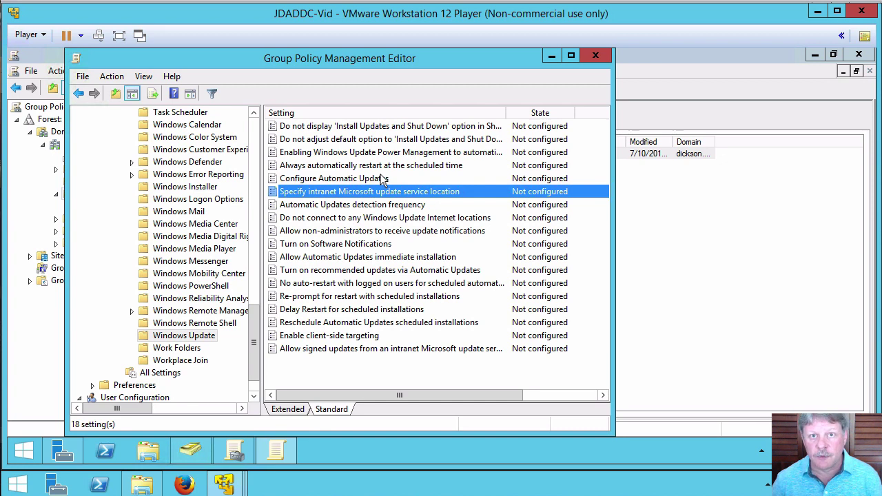
right_click(291, 192)
left_click(317, 196)
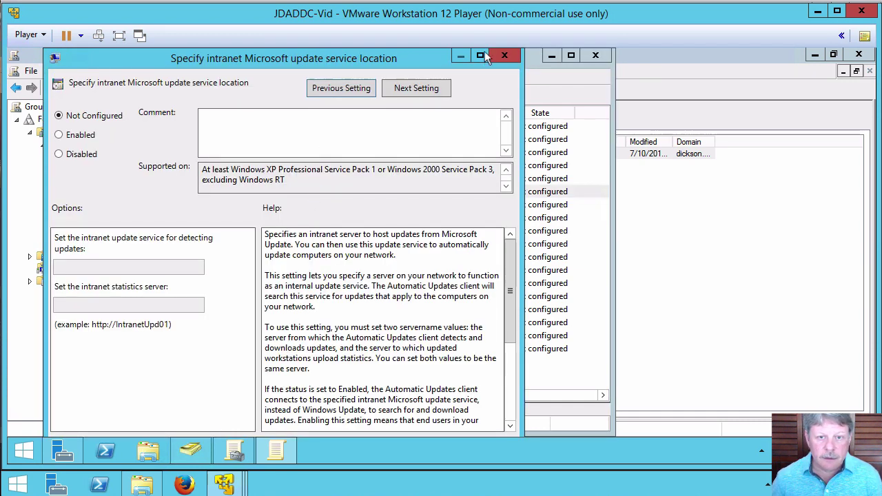
left_click(480, 55)
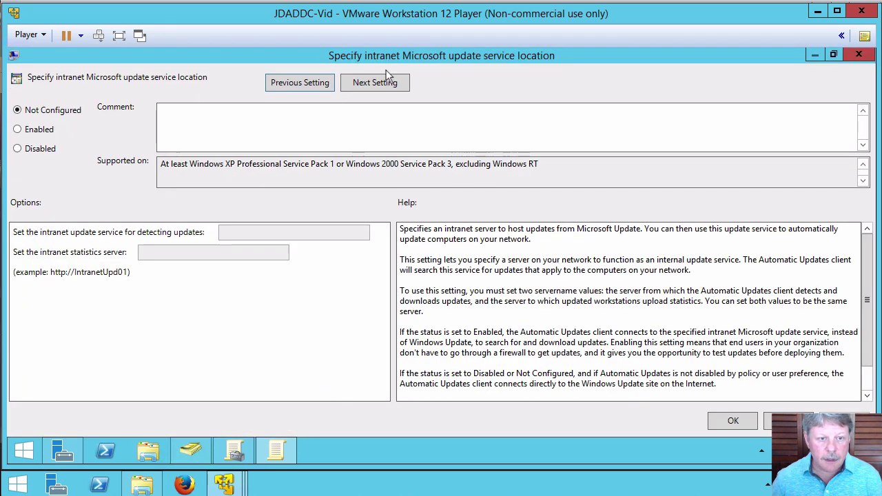
left_click(55, 129)
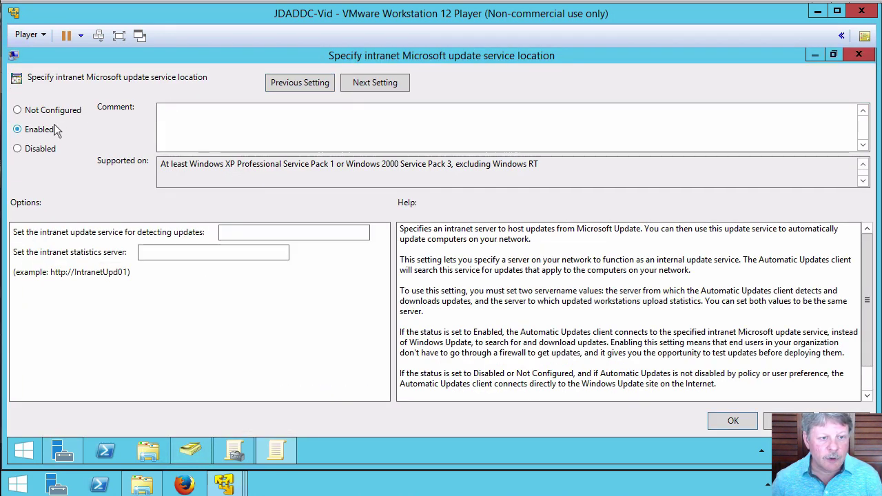
left_click(345, 232)
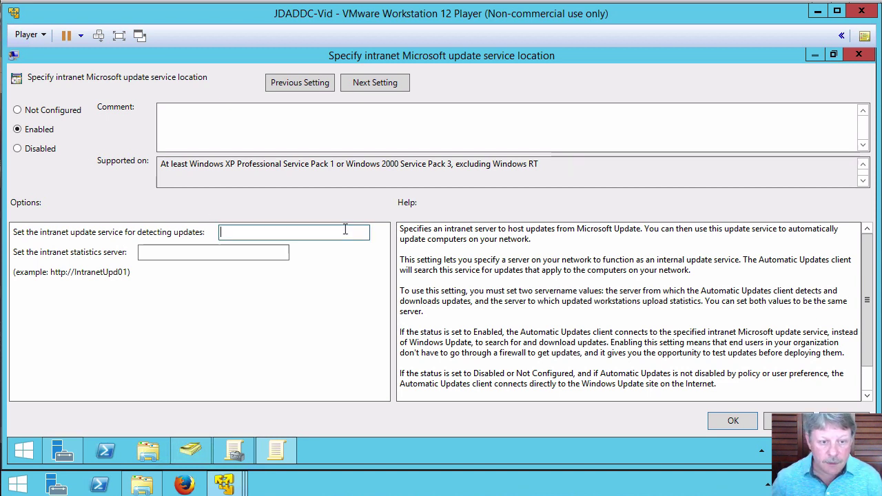
type("ht")
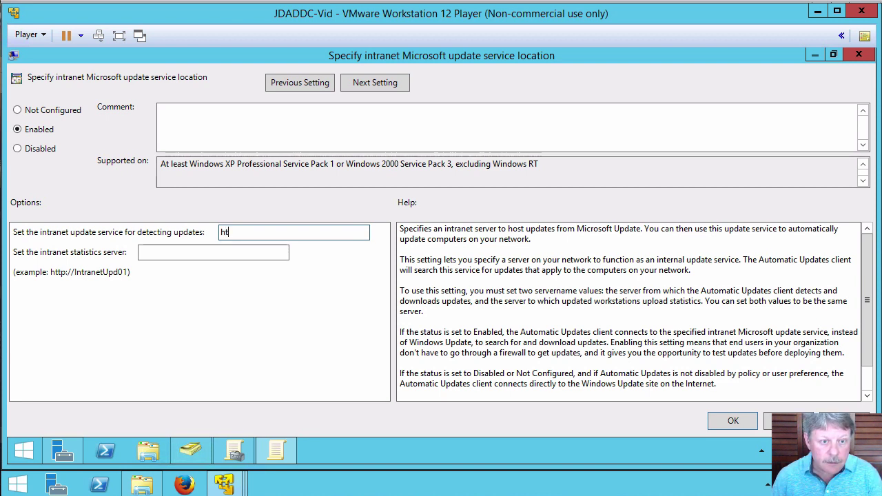
type("tp:")
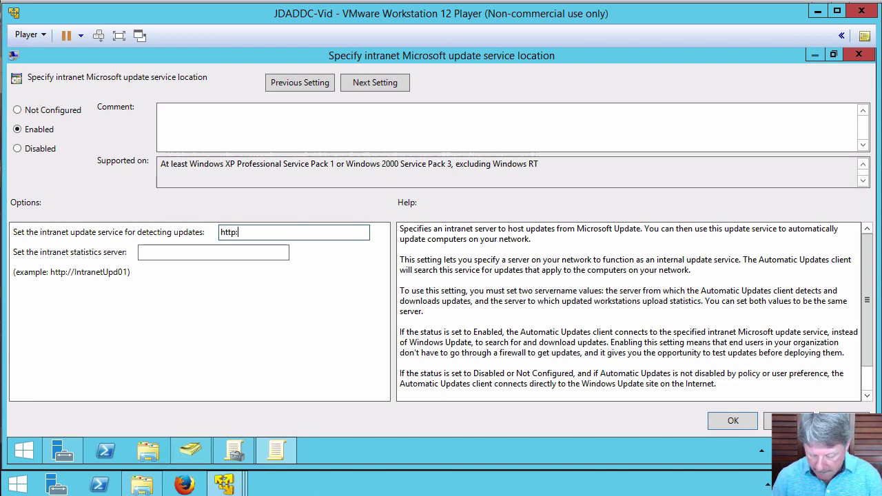
type("//jdwsus")
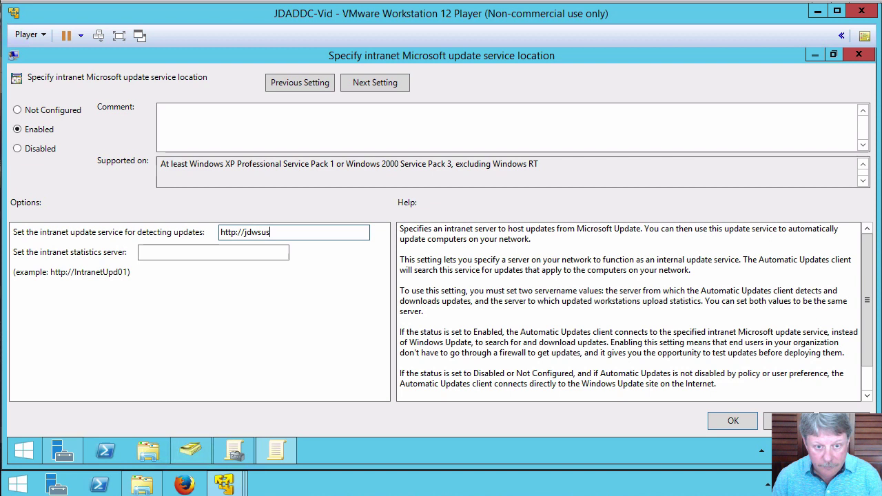
type(".dickson")
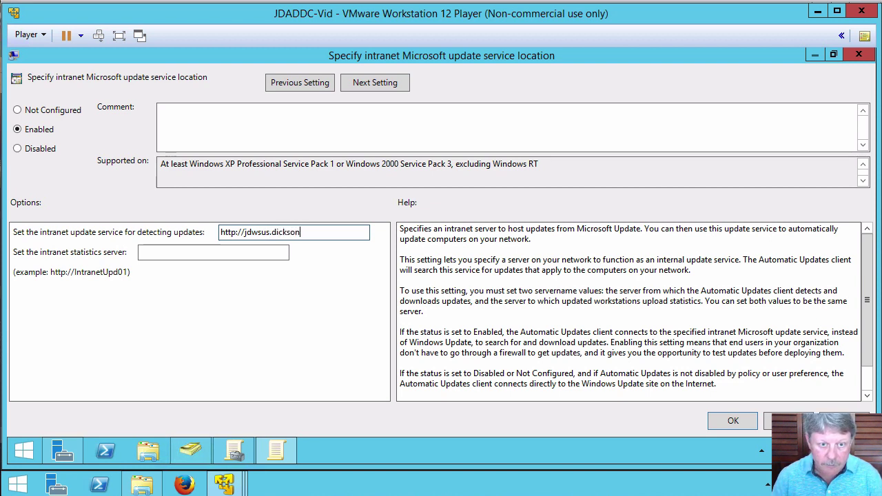
type(".local")
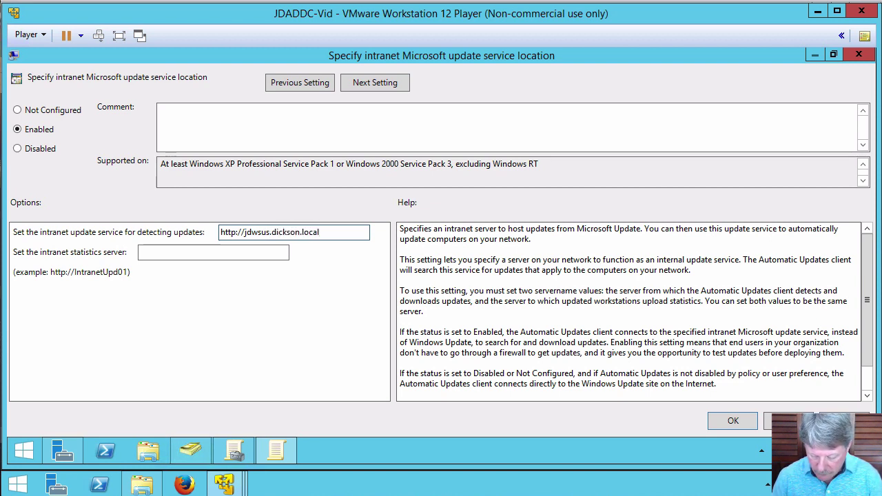
type(":85")
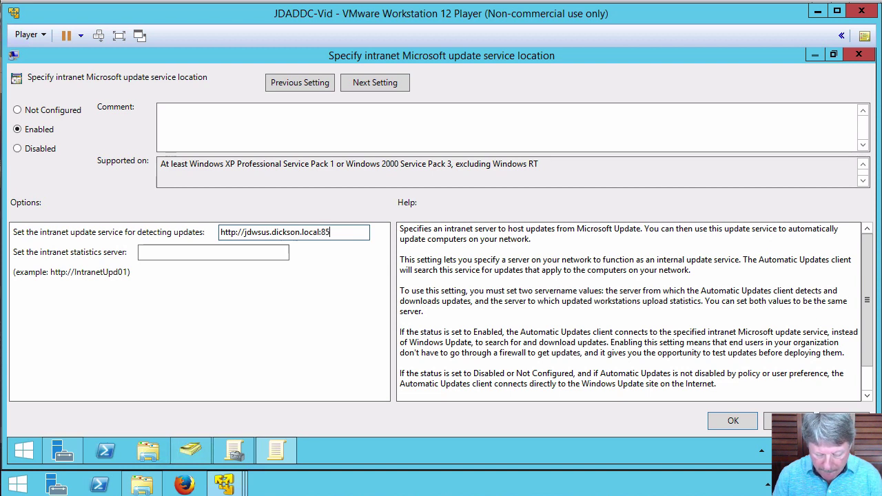
type("30")
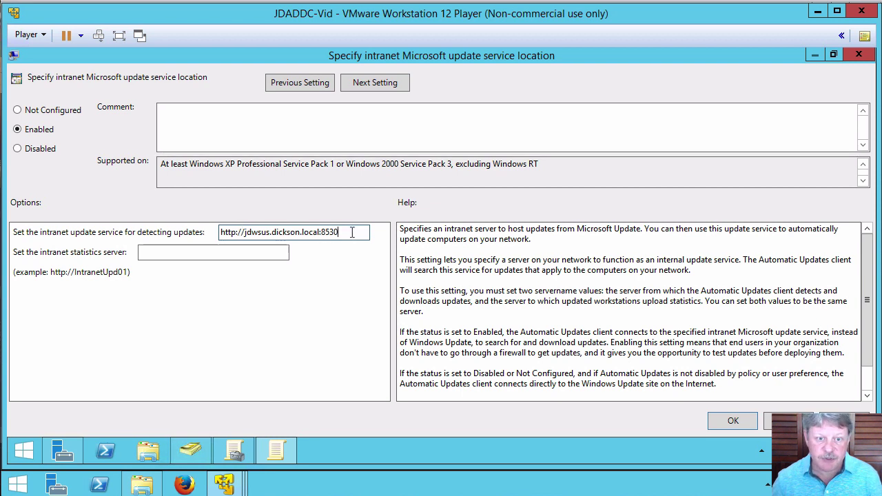
left_click_drag(352, 233, 166, 234)
key("ctrl+c")
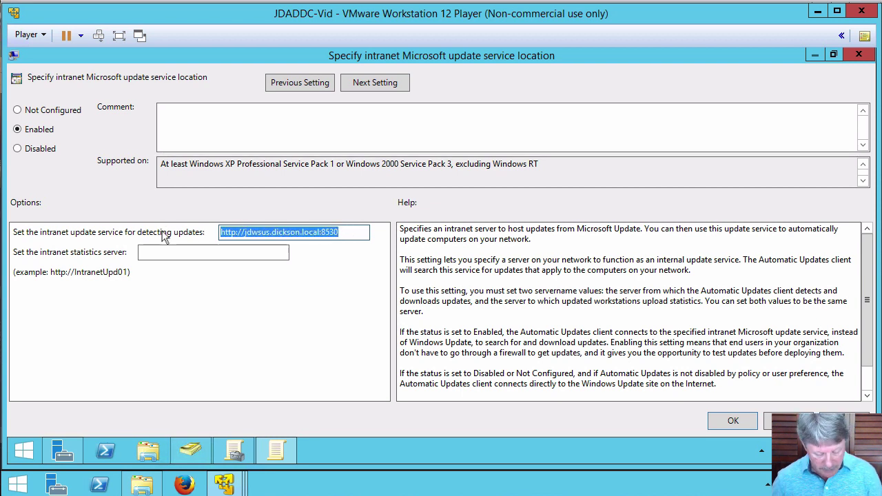
left_click(231, 251)
key("ctrl+v")
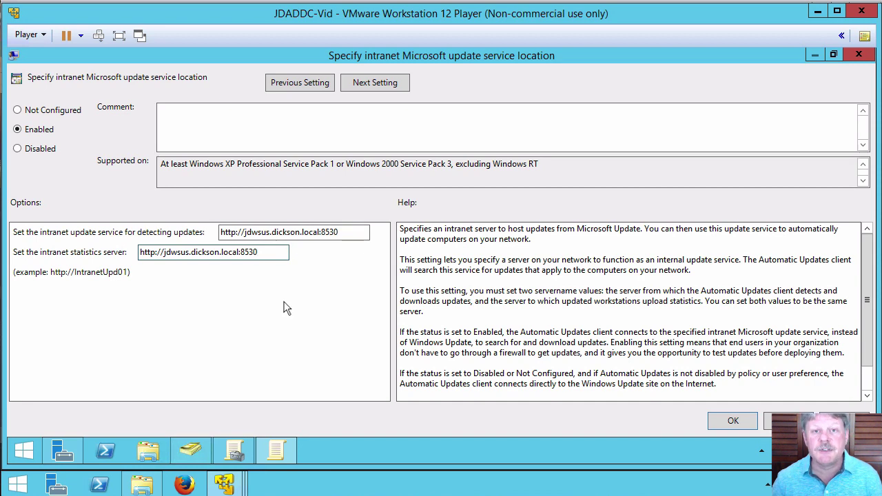
left_click(733, 421)
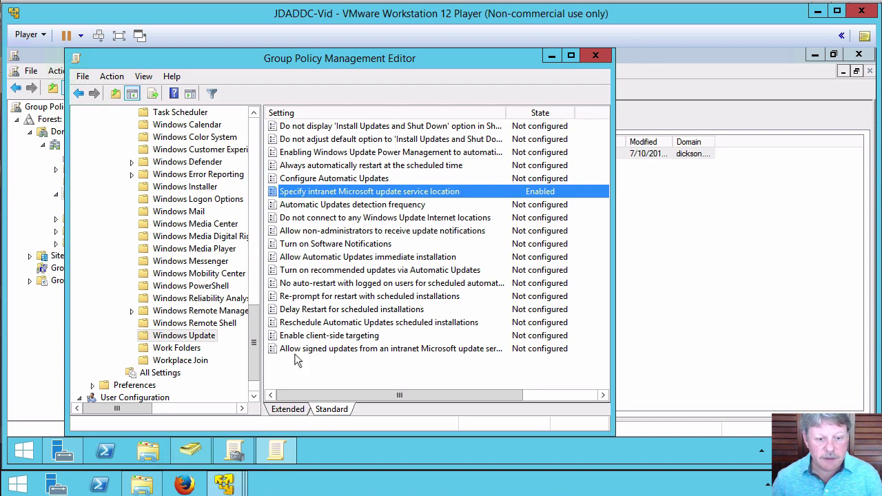
Move the JDWS-VID computer from the Computers container into the Systems OU.
left_click(191, 450)
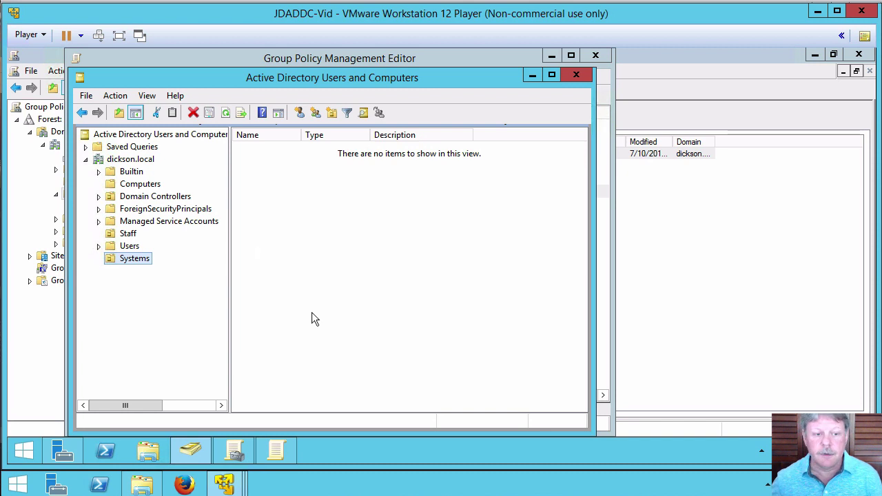
left_click(155, 186)
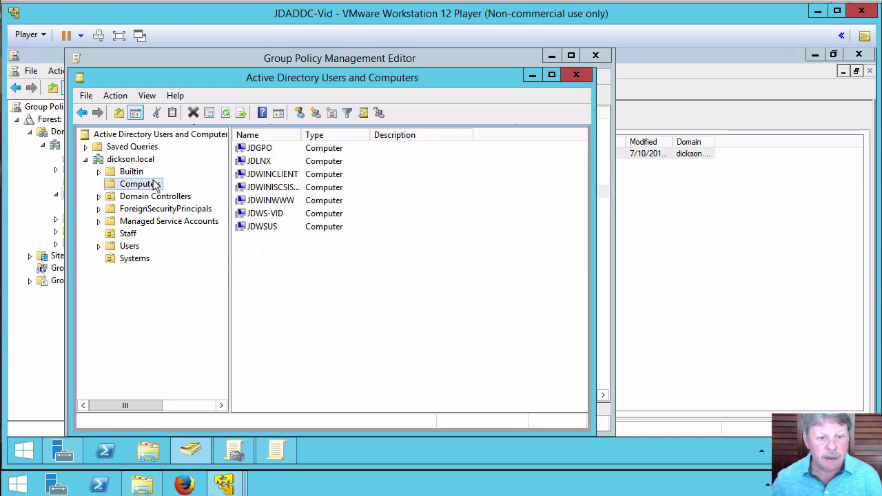
left_click(270, 215)
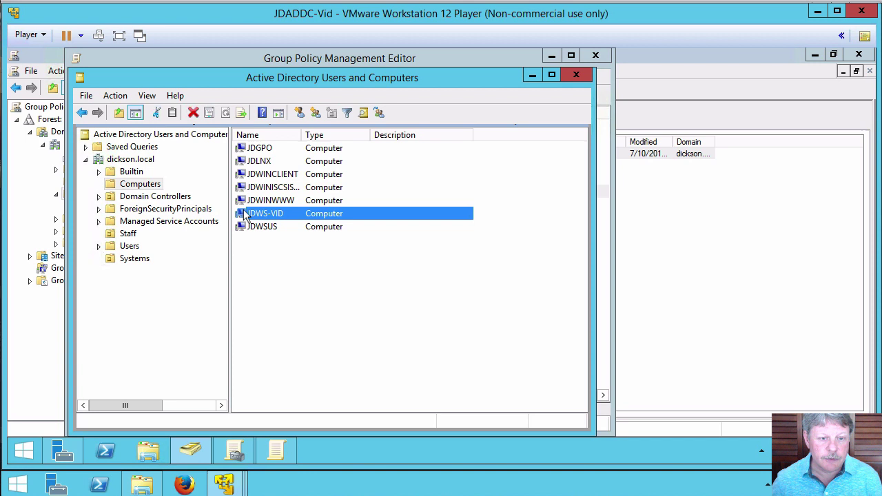
left_click_drag(247, 215, 146, 262)
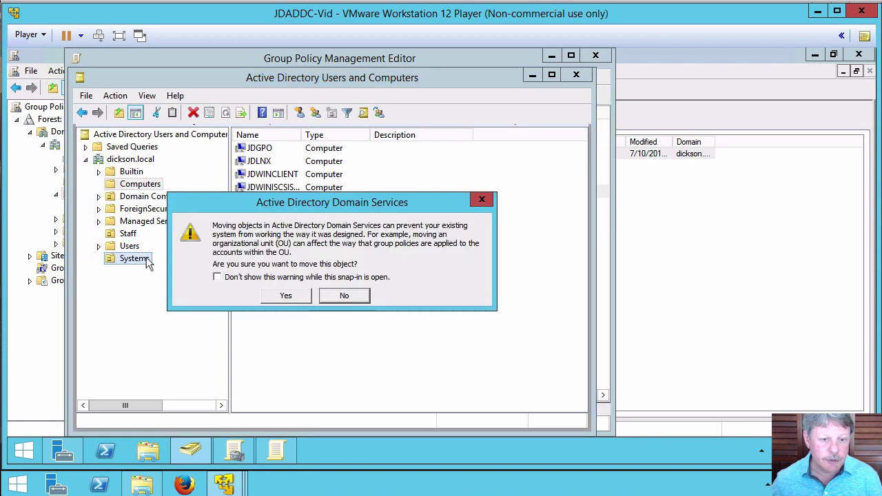
left_click(286, 296)
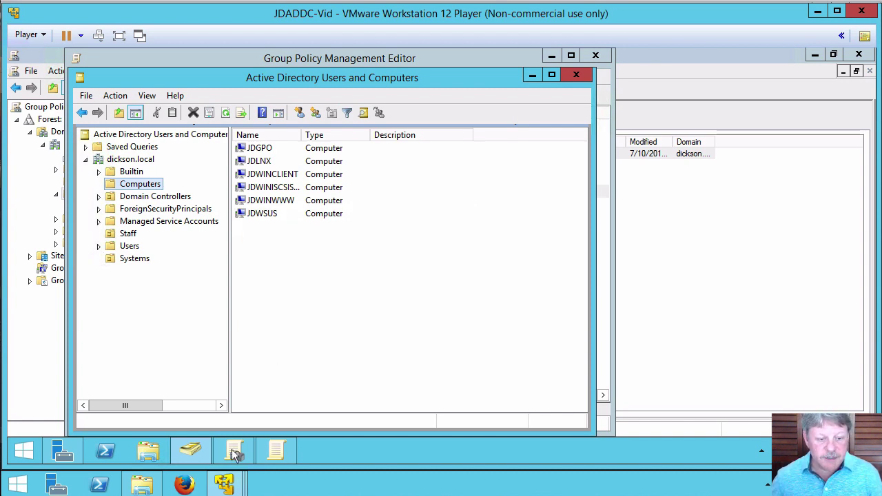
left_click(226, 483)
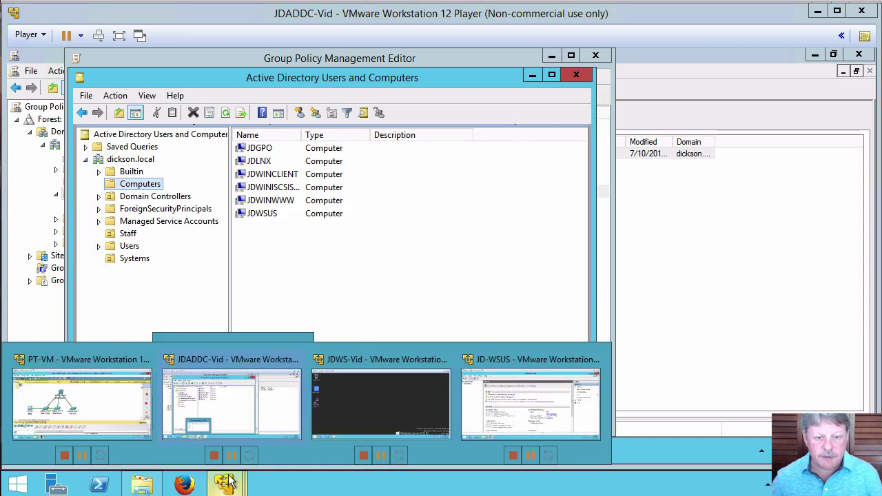
On the JDWS-Vid virtual machine, launch Command Prompt from Start search.
left_click(400, 416)
left_click(24, 451)
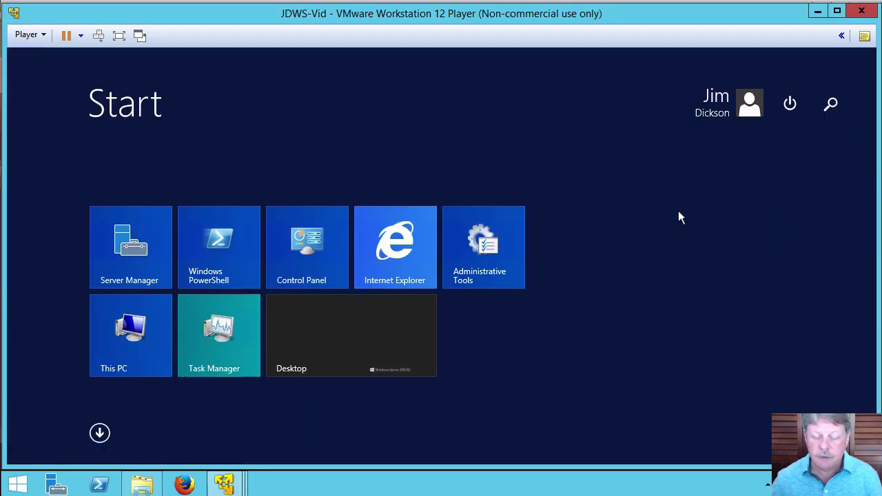
type("cm")
key("Escape")
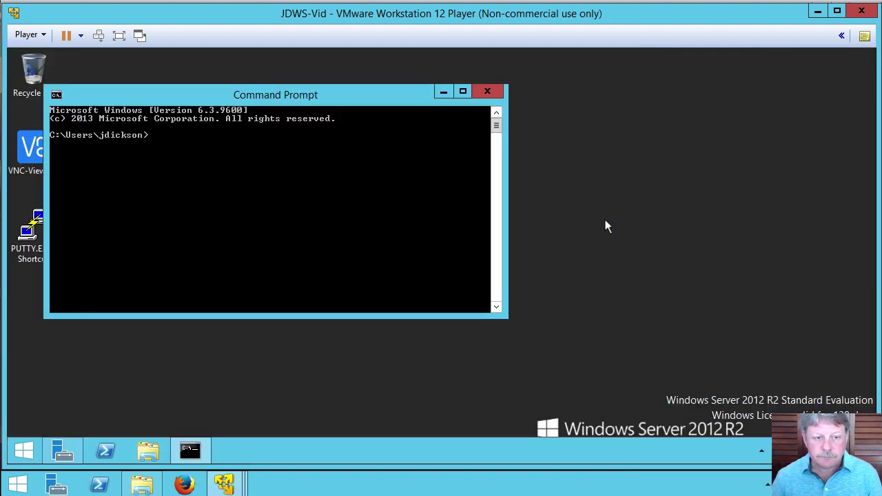
Run gpupdate /force to refresh computer and user policy.
type("gp")
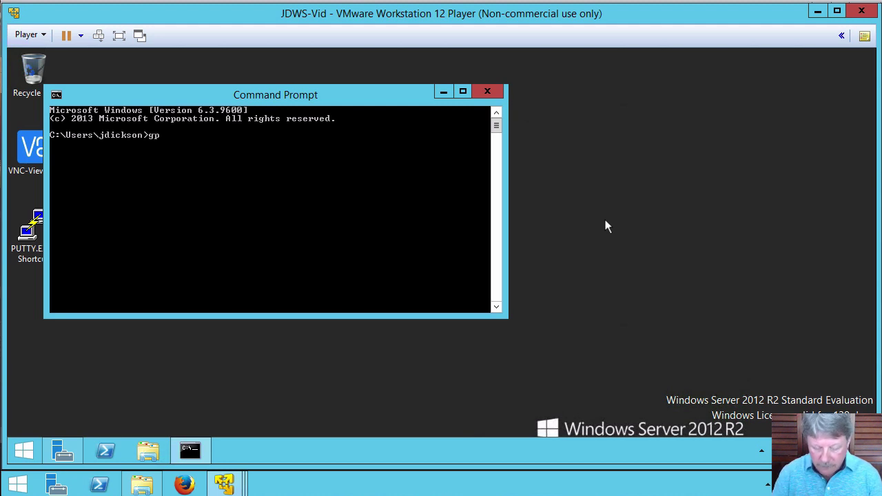
type("update /f")
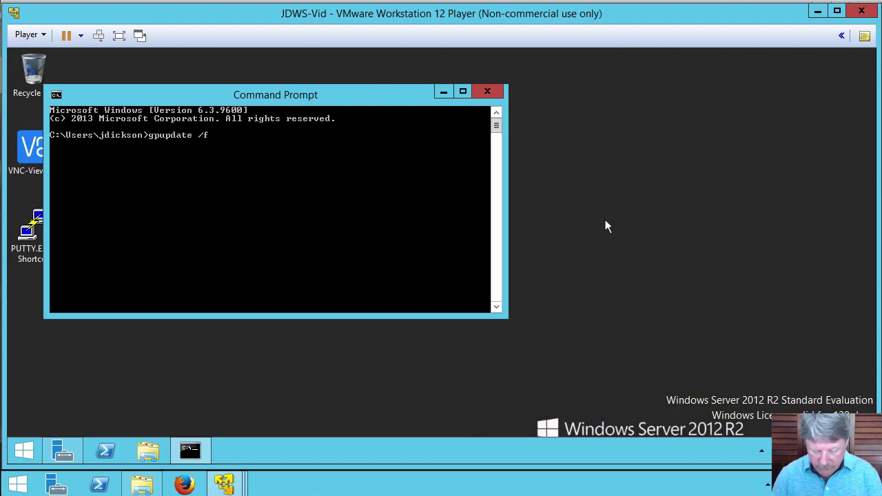
type("ir")
key("BackSpace")
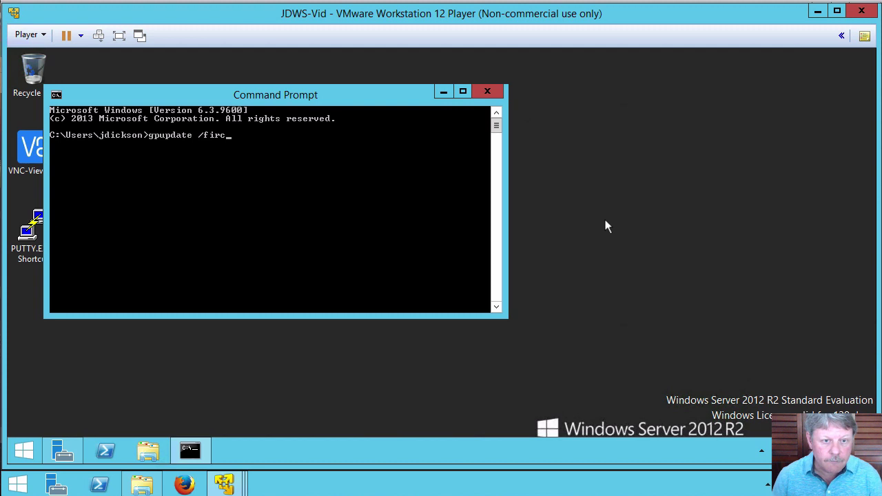
key("BackSpace")
key("BackSpace")
key("BackSpace")
type("orce")
key("Return")
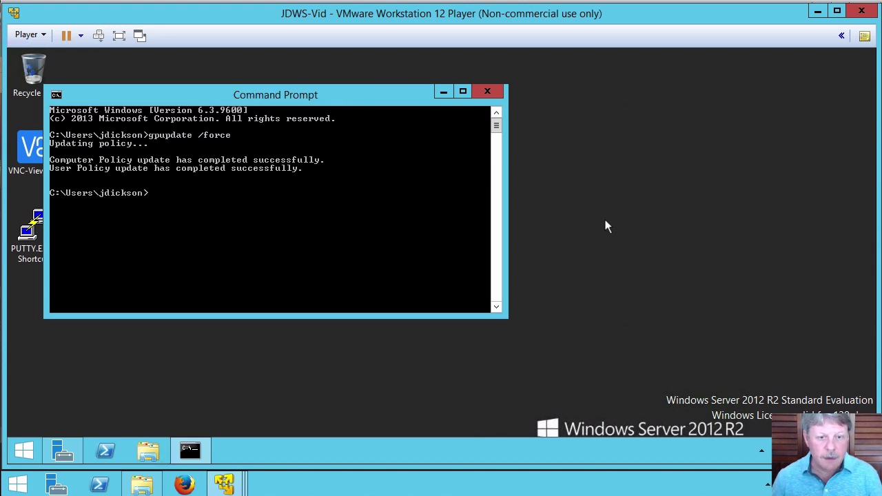
Restart the JDWS-Vid machine from the Start button's shut down menu.
right_click(33, 445)
mouse_move(94, 423)
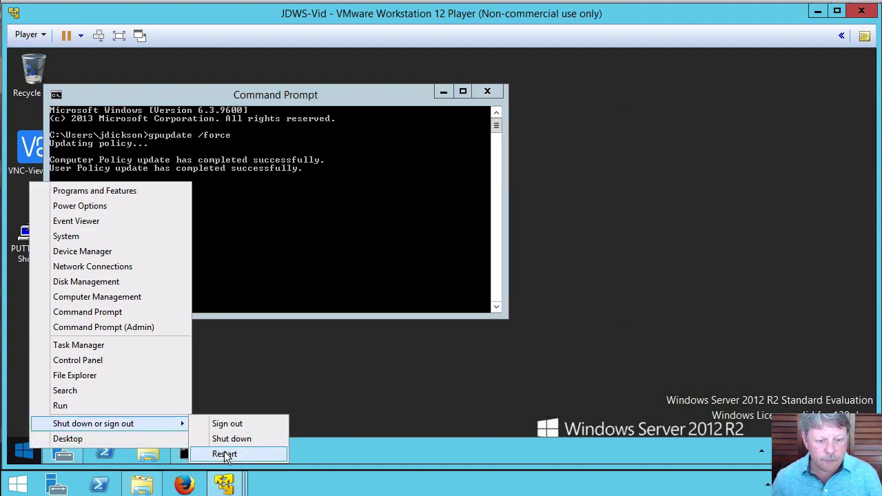
left_click(224, 452)
left_click(232, 421)
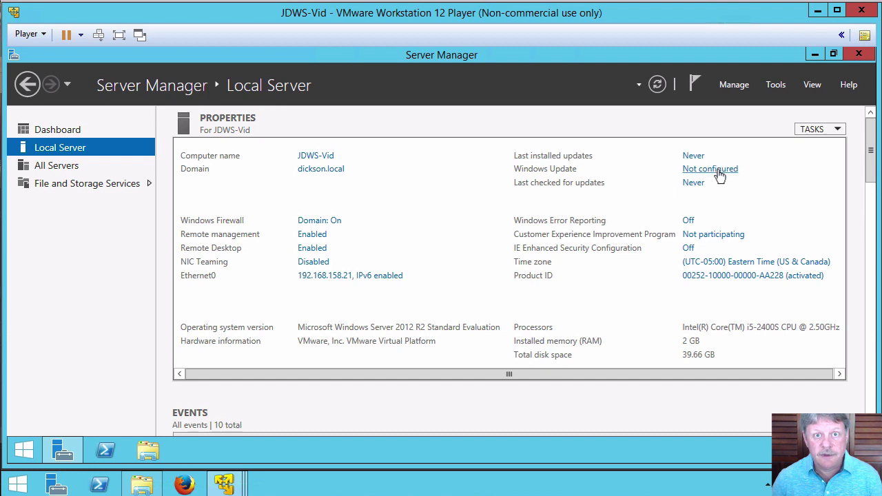
Open Windows Update from Local Server and turn on automatic updates.
left_click(720, 170)
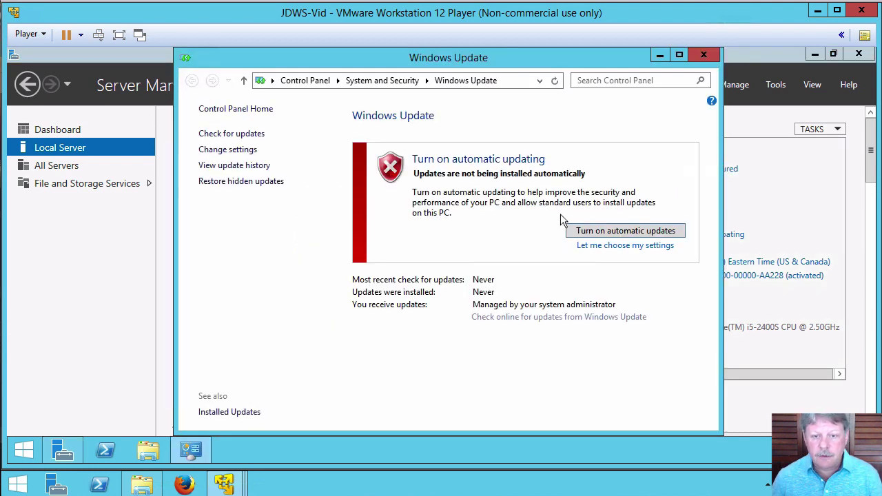
left_click(576, 231)
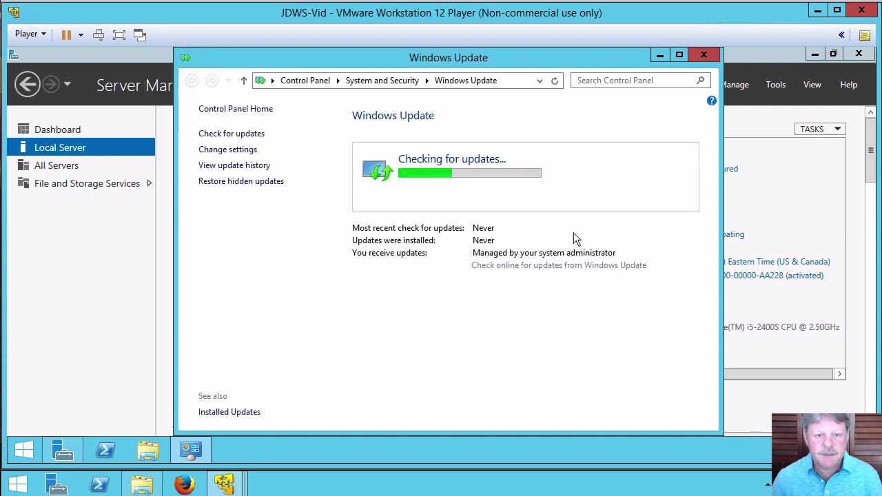